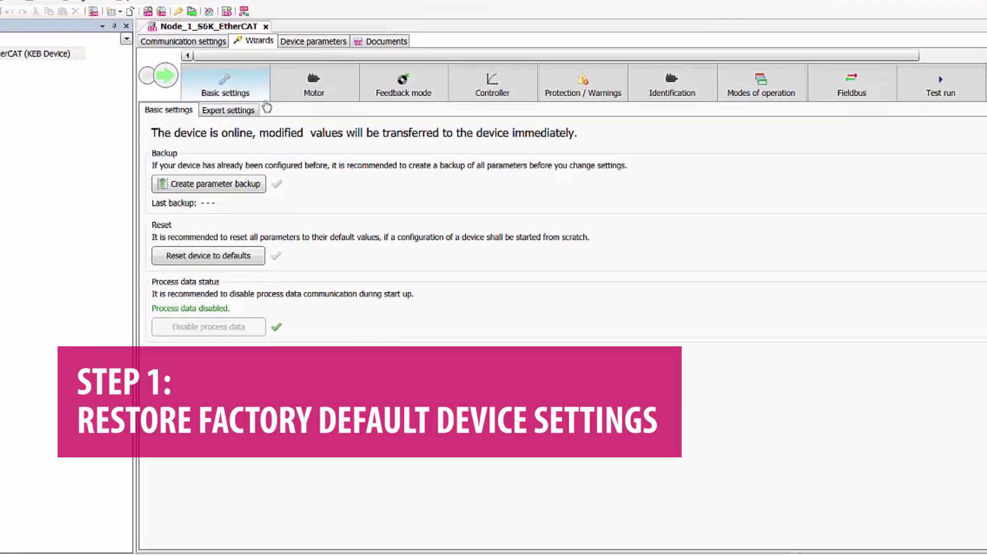
- Reset the S6K drive to factory defaults and confirm the caution prompt
click(258, 259)
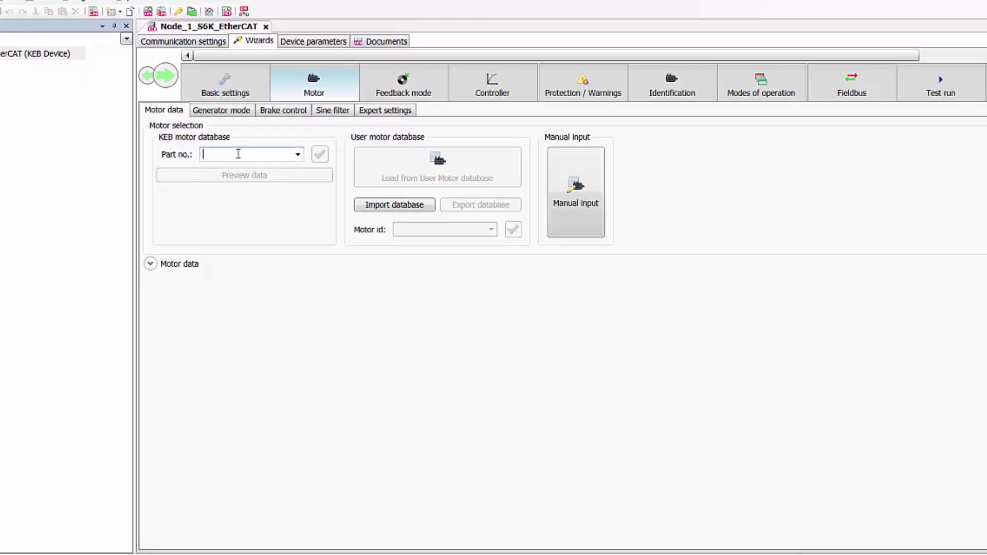
- Load the A1SMHF3-84J0 DLIII synchronous motor data from the KEB database
key(Down)
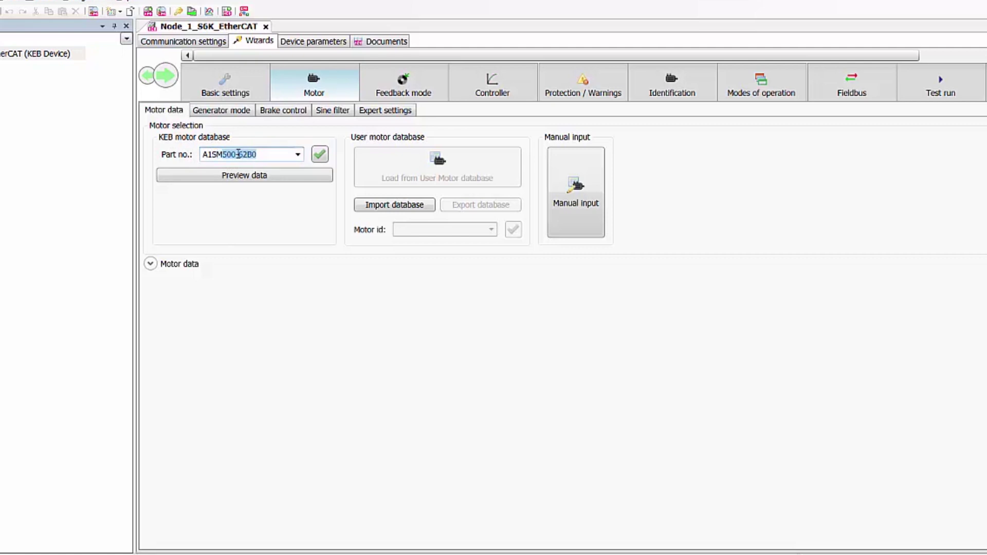
click(320, 155)
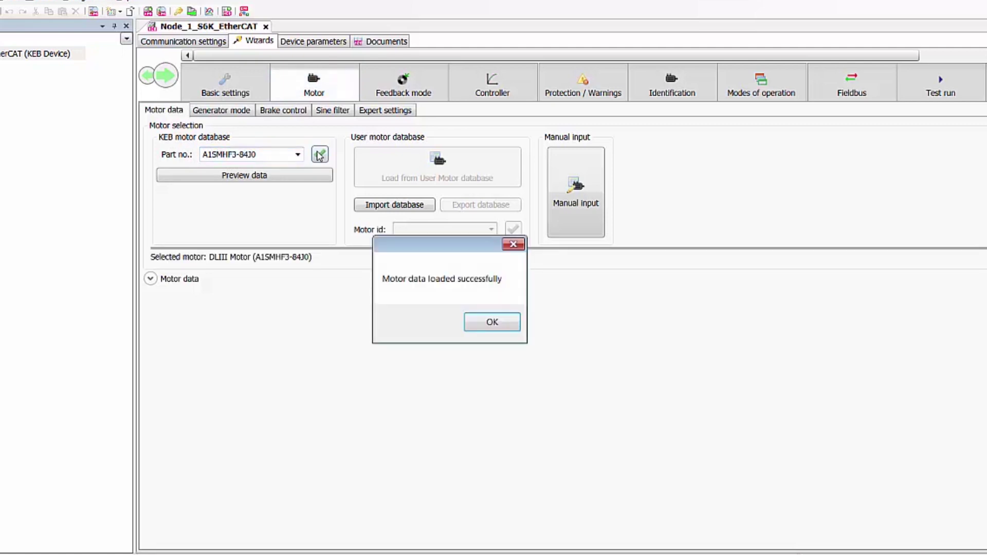
click(474, 323)
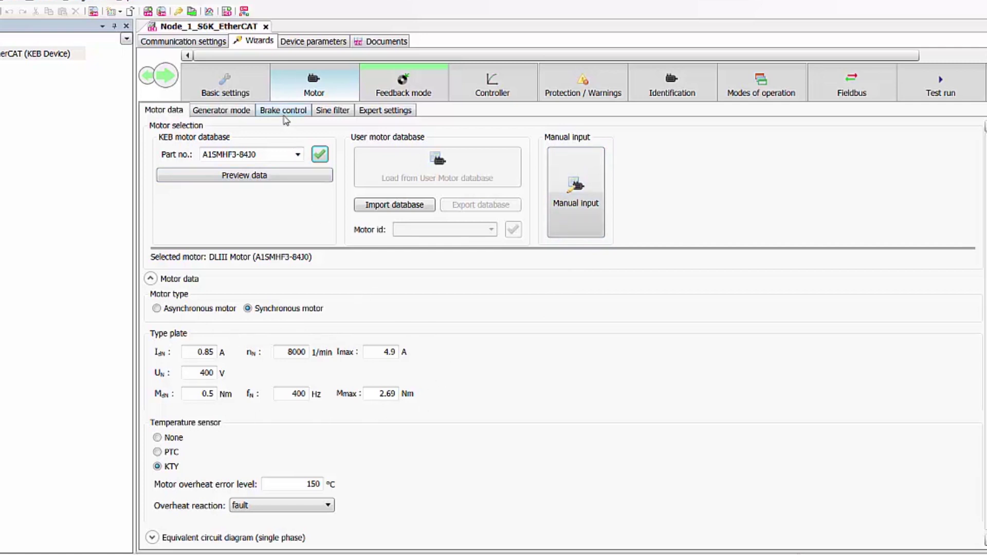
- Enable 'Activate brake control' in the Brake control settings
click(283, 111)
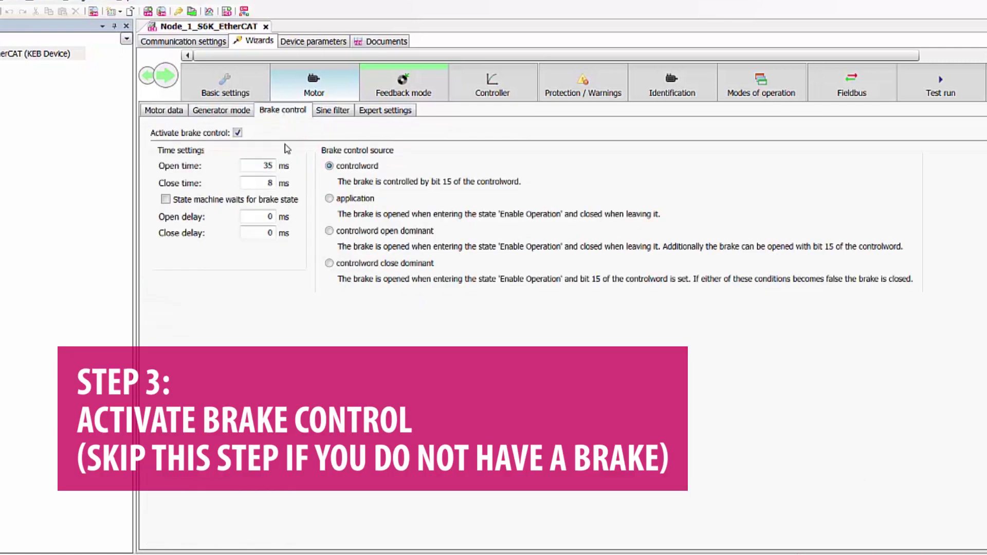
click(238, 133)
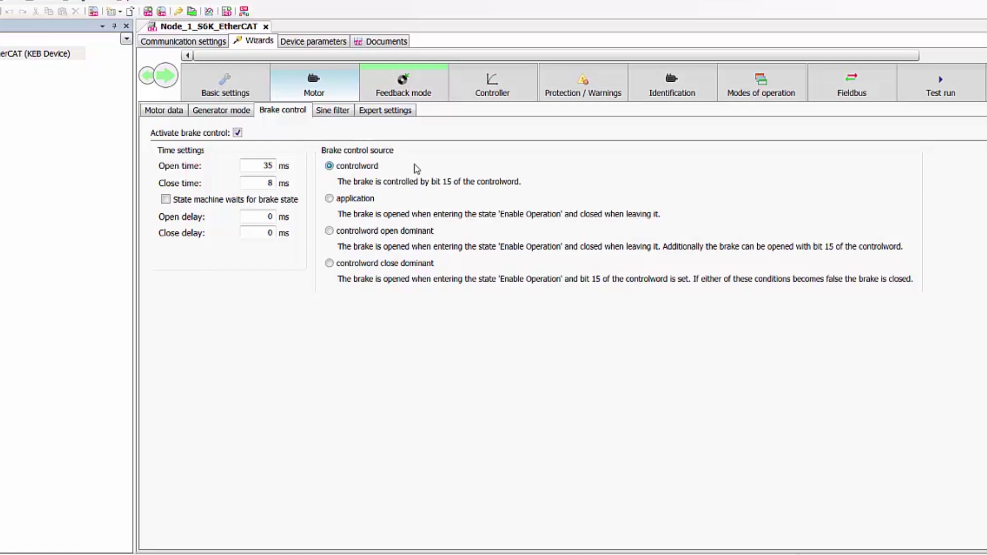
click(413, 85)
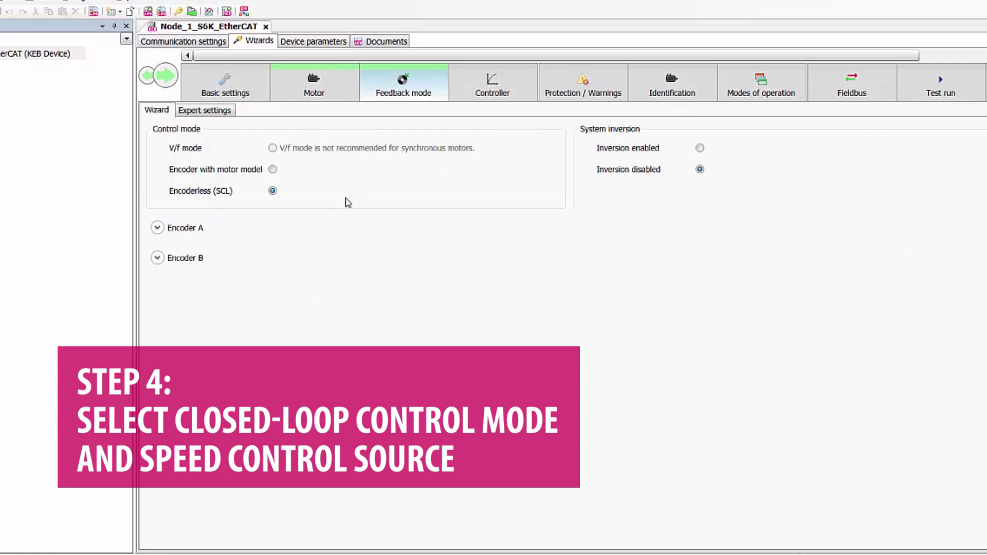
- Select 'Encoder with motor model' and make Encoder A the position control source
click(273, 170)
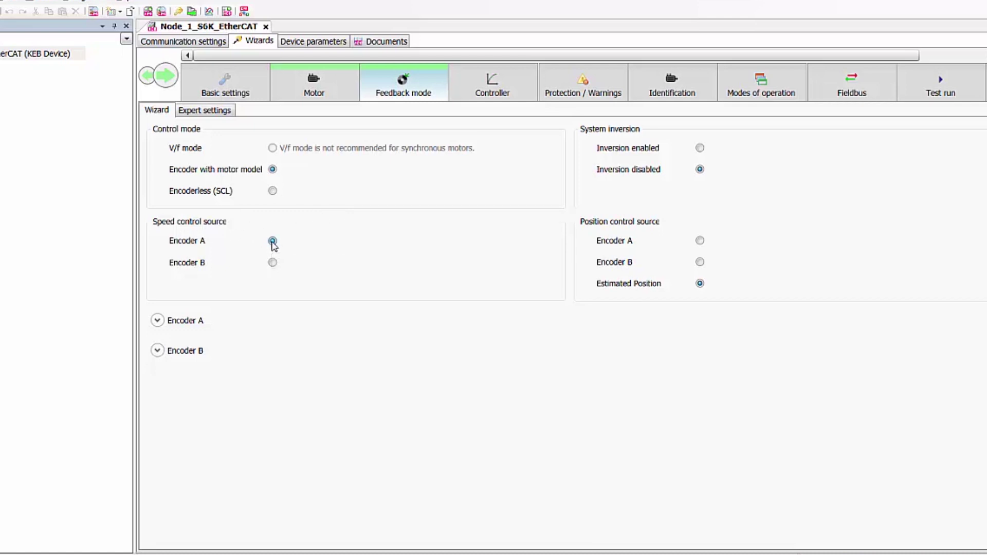
click(700, 242)
- Choose Resolver as Encoder A's encoder type
click(158, 320)
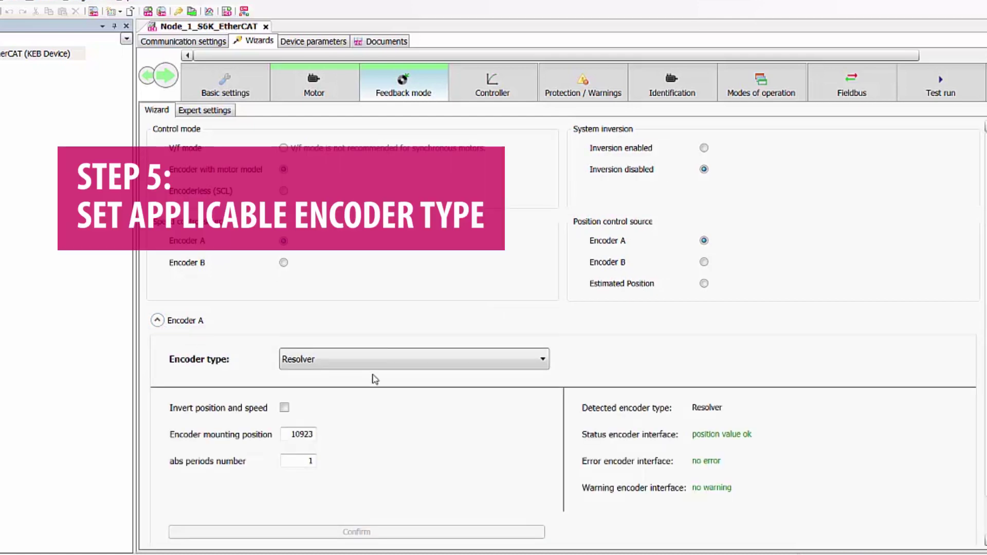
click(382, 359)
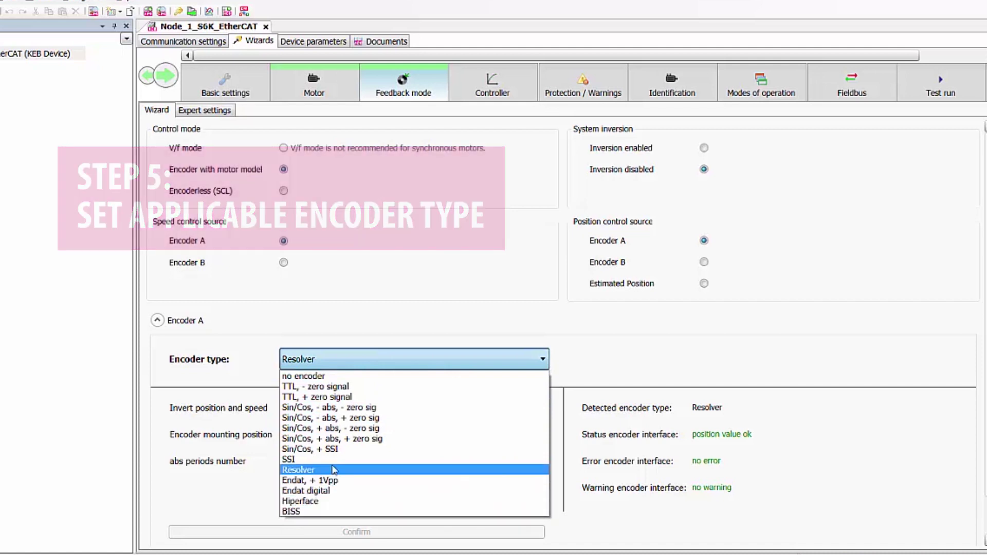
click(321, 472)
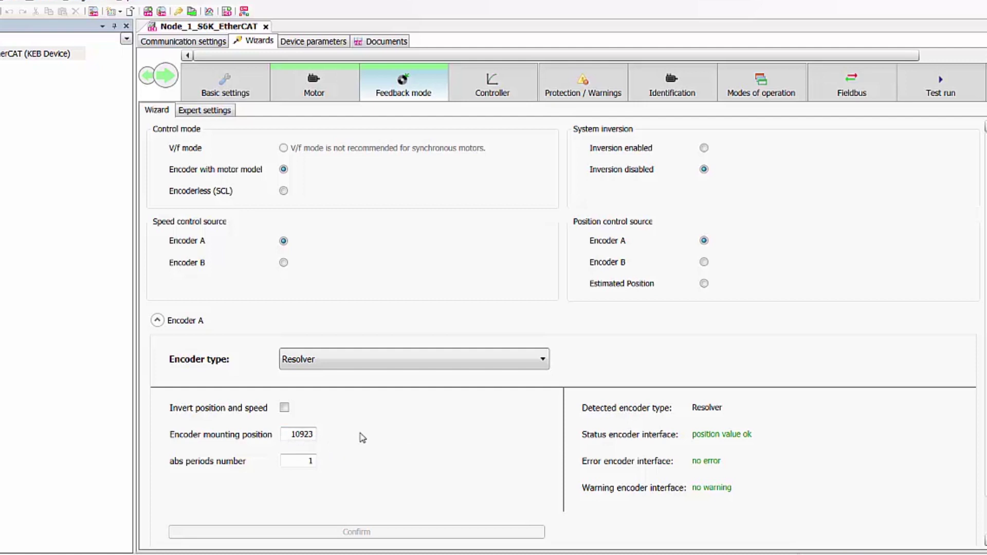
- View the speed controller diagram, then go to the Identification page
click(494, 87)
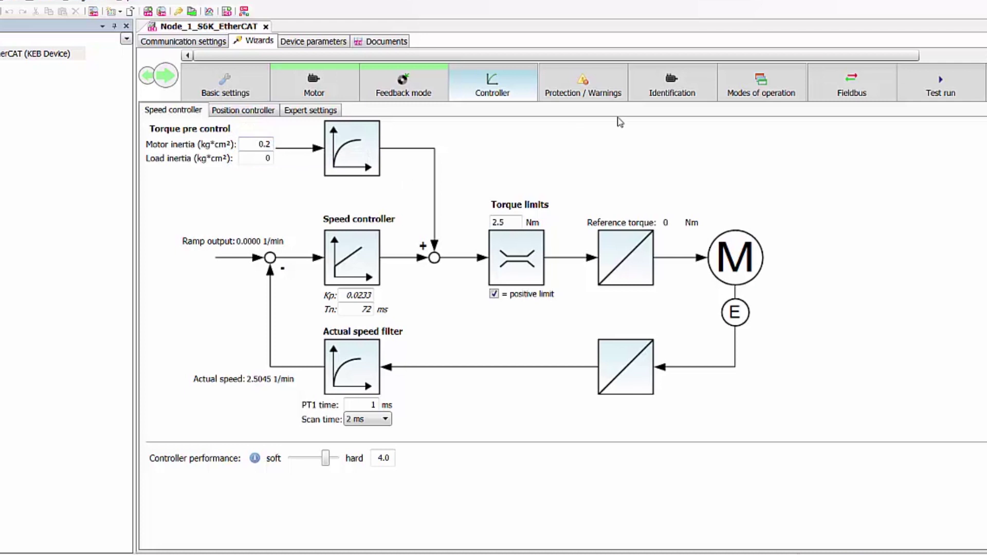
click(687, 94)
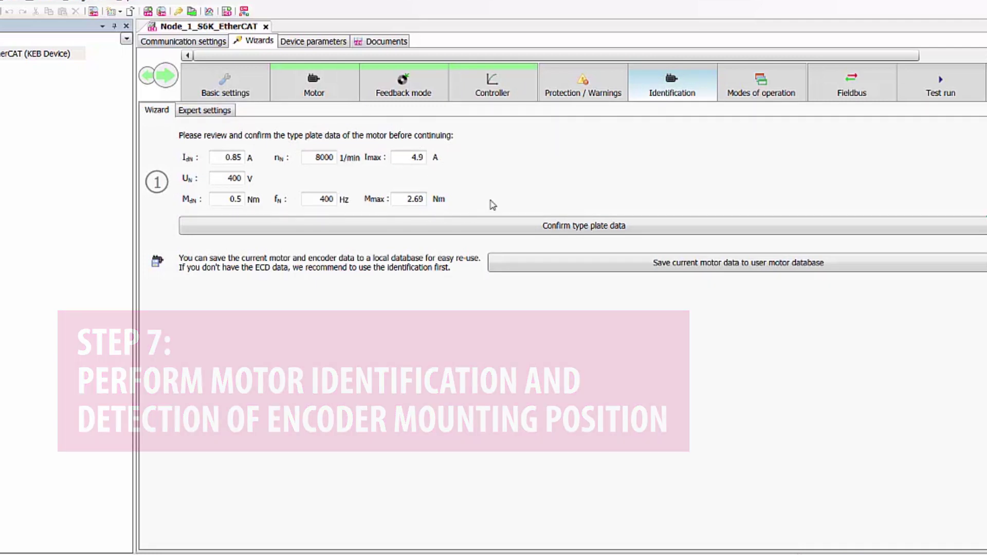
- Confirm the type plate data and continue with EMF and encoder mounting detection
click(469, 225)
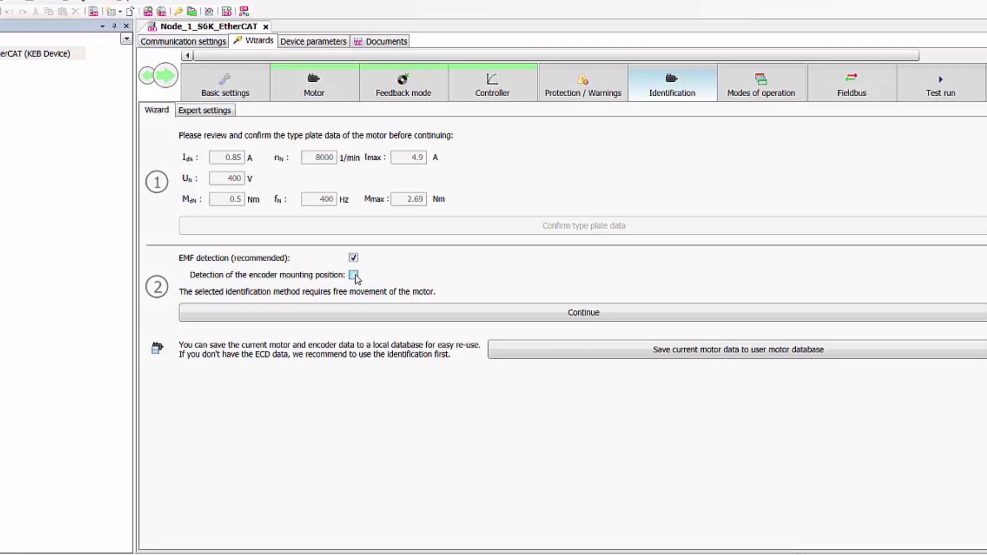
click(410, 315)
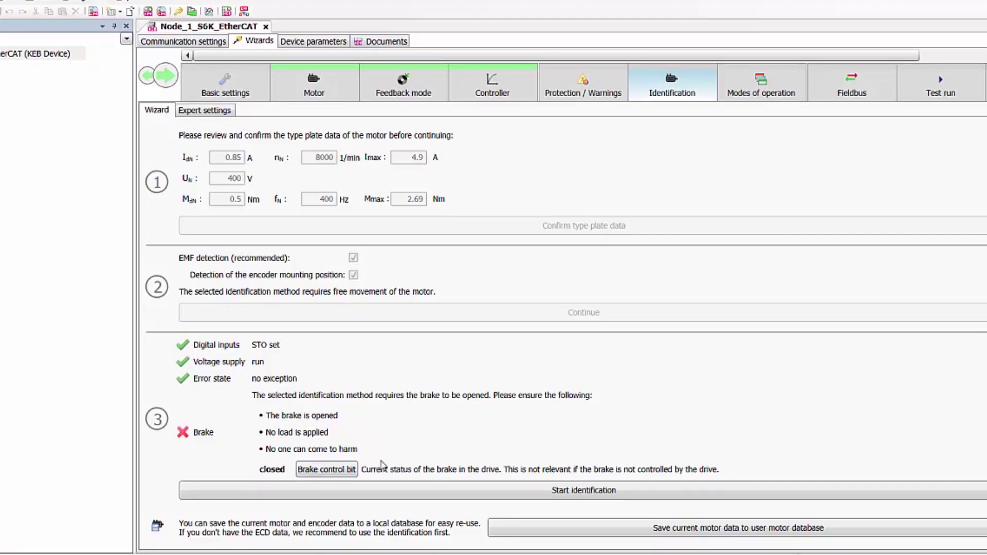
- Open the brake, run identification, and accept the identified EMF, inductance and resistance values
click(327, 469)
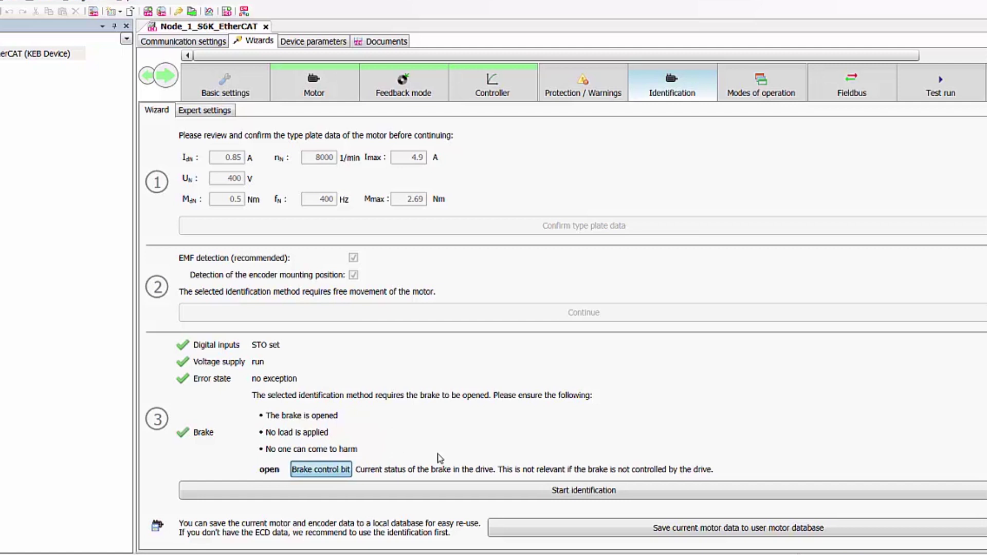
click(443, 494)
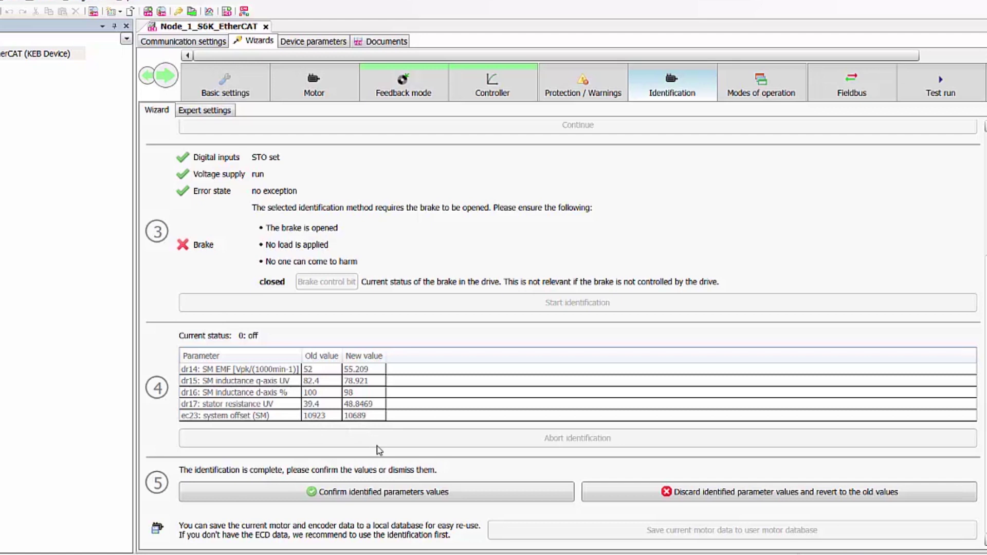
click(363, 492)
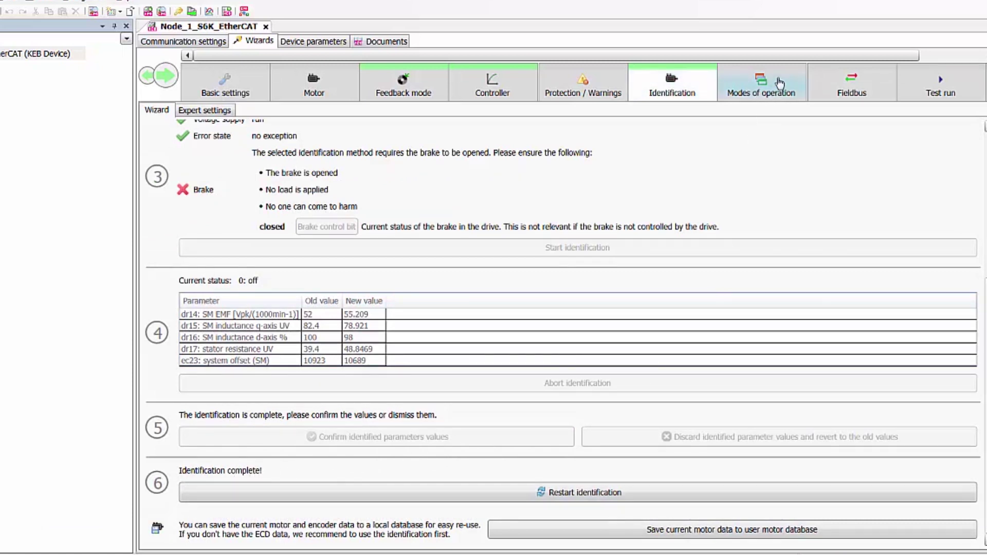
- Select Velocity mode with an S-Curve ramp
click(759, 83)
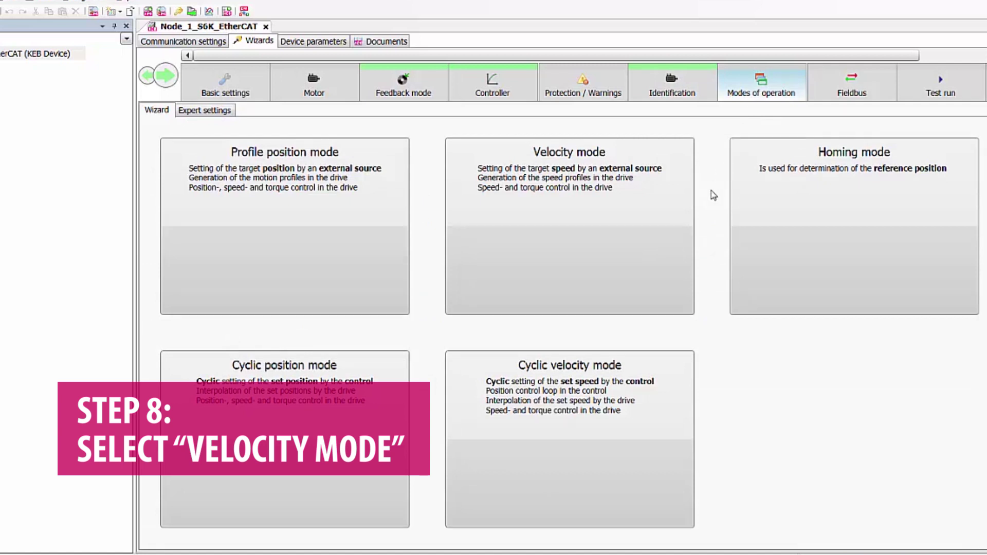
click(631, 209)
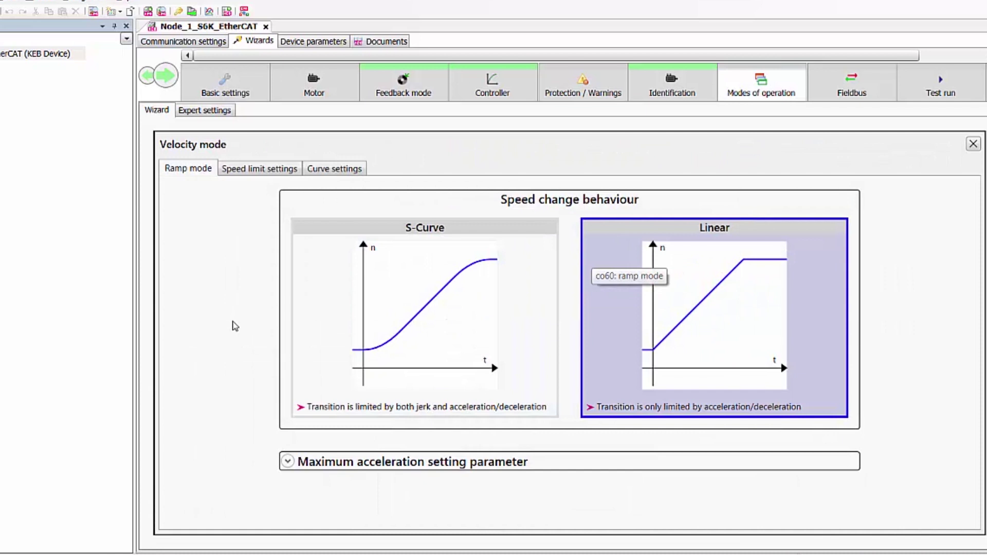
click(322, 305)
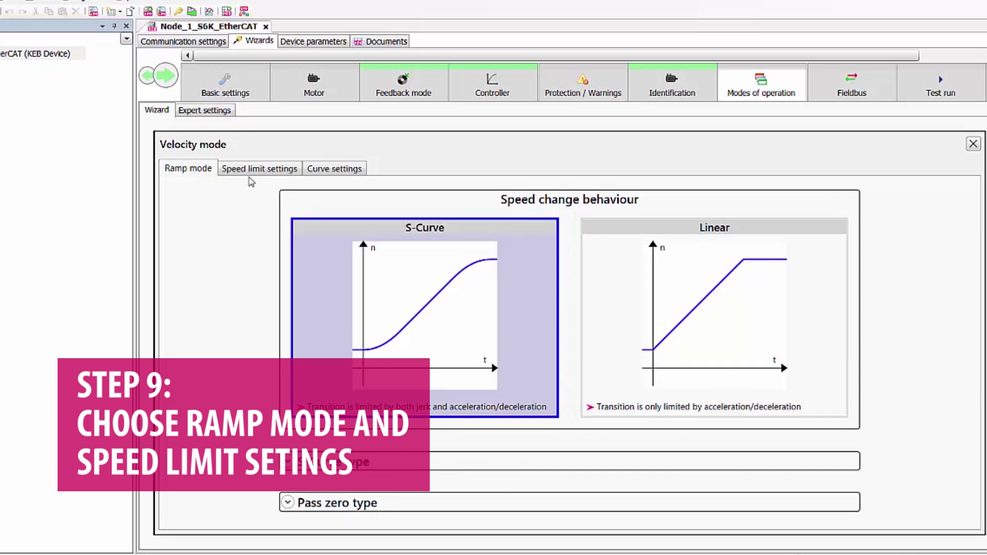
- Set the maximum forward velocity speed limit to 2500 1/min
click(266, 169)
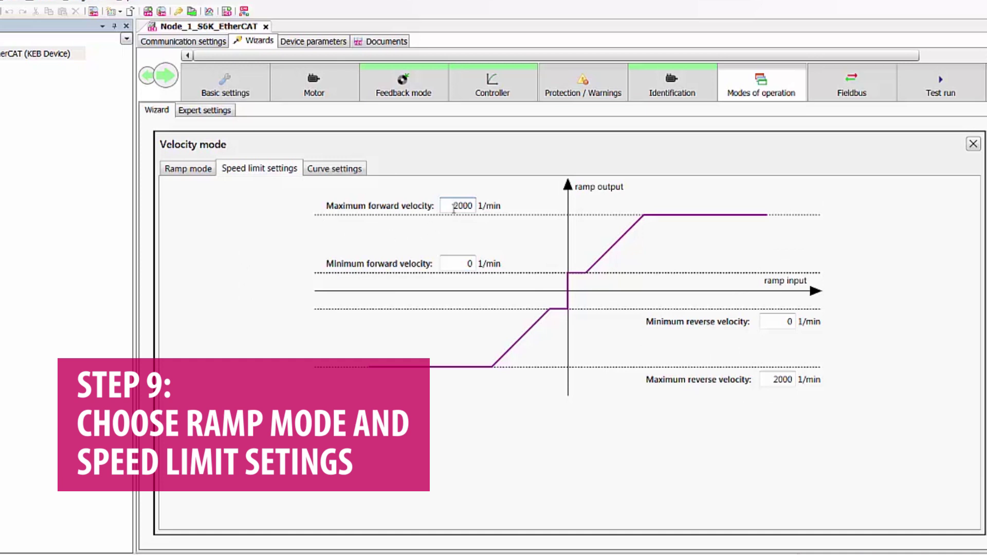
double_click(455, 206)
text(2)
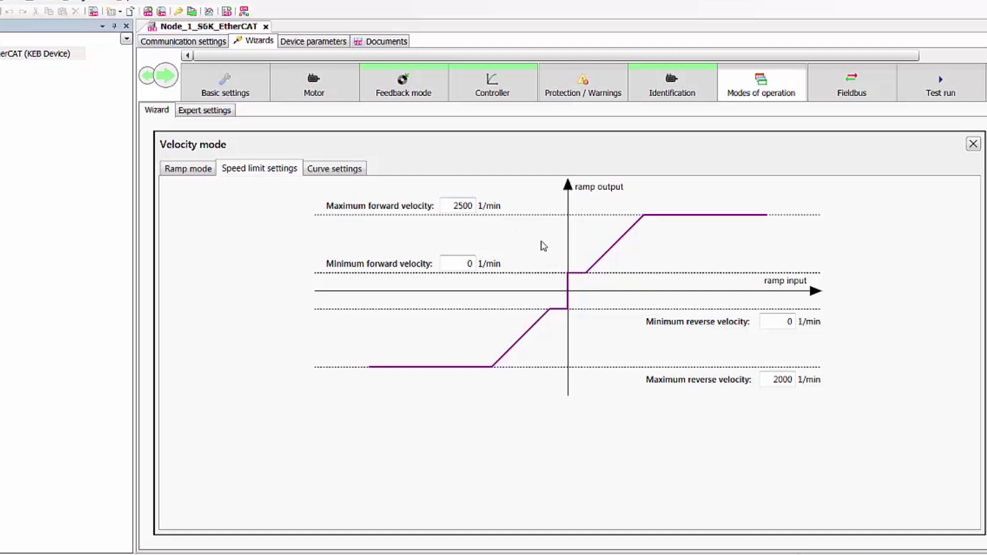
click(973, 146)
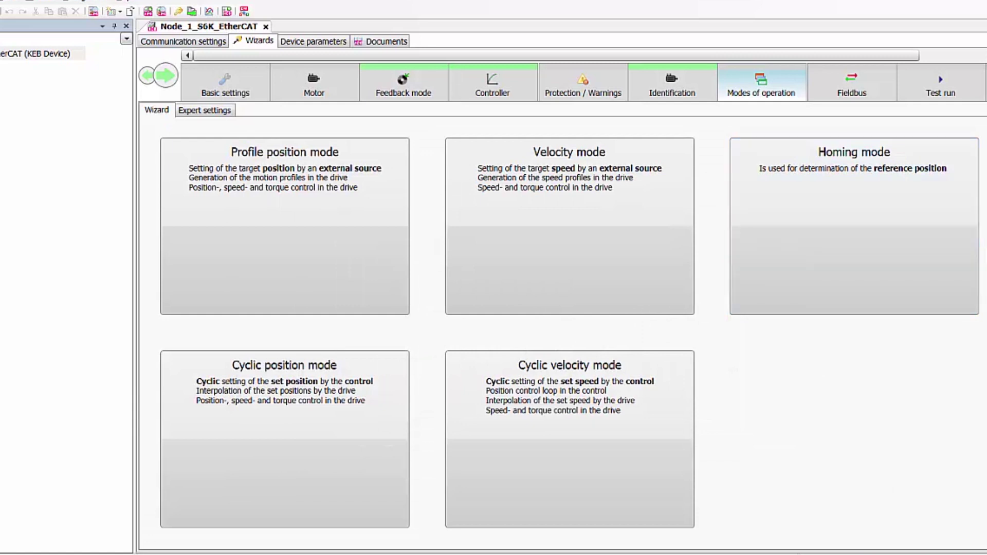
- Open the Testrun window in velocity mode and release the motor brake
click(951, 80)
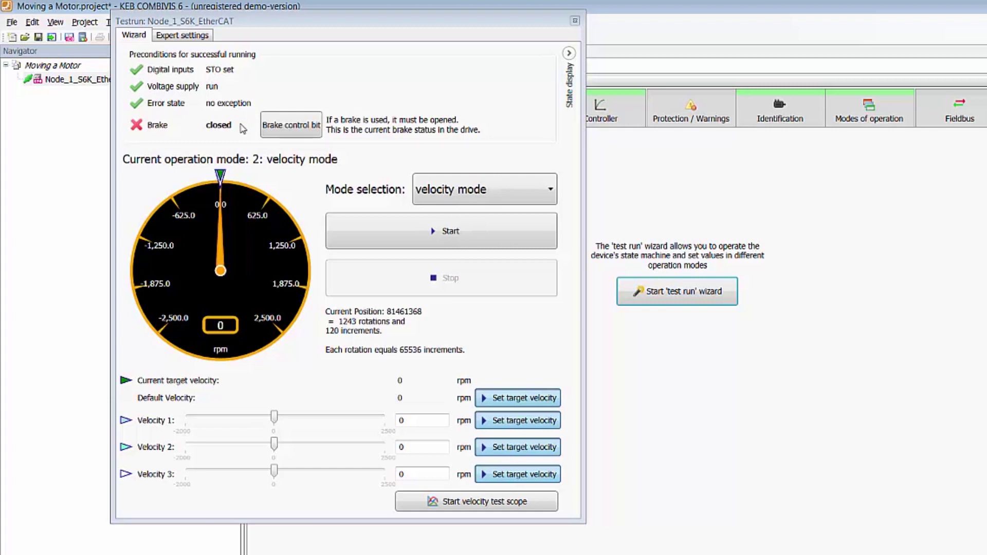
click(291, 126)
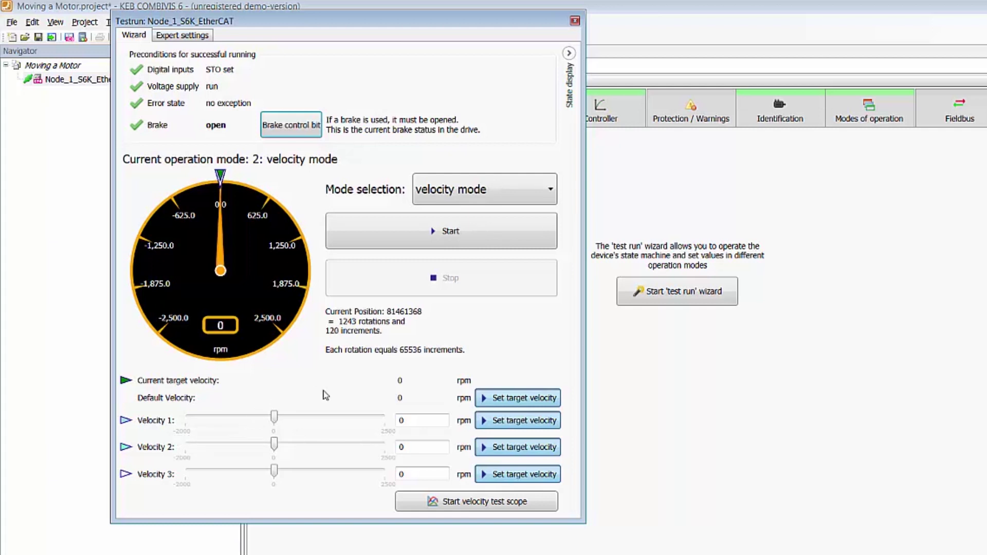
- Enter 500 rpm in Velocity 1 and send it as the target velocity
click(416, 420)
text(500)
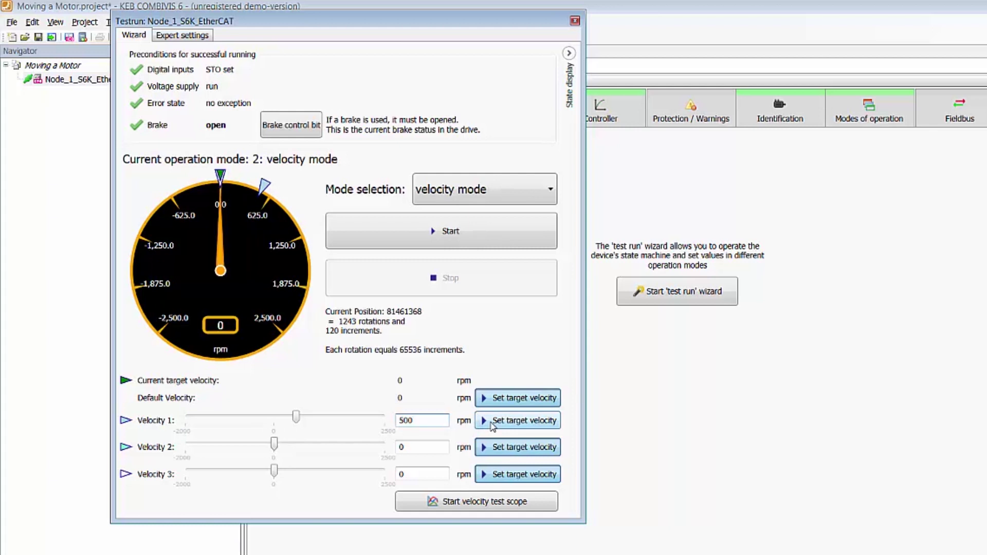
click(492, 424)
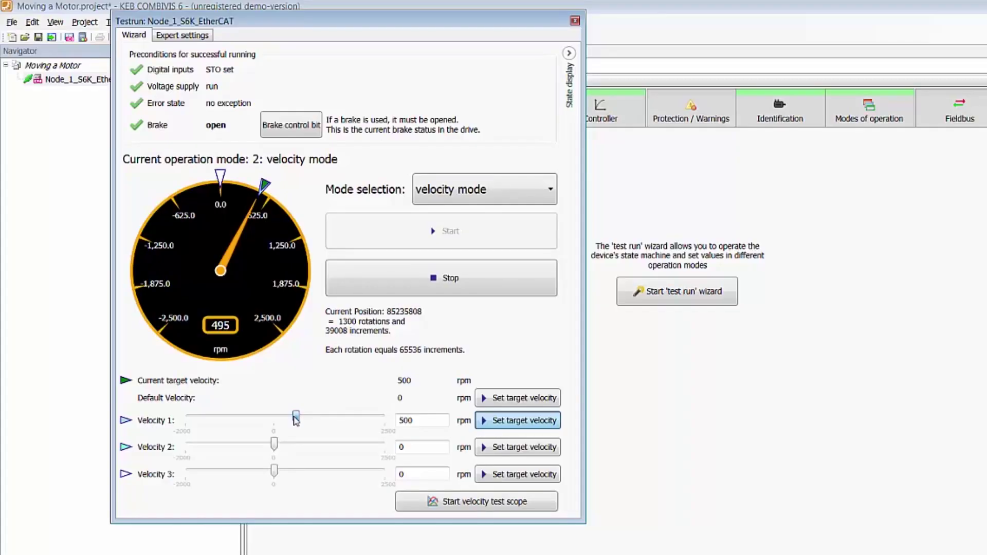
mouse_move(297, 421)
mouse_down()
mouse_move(372, 422)
mouse_move(204, 429)
mouse_move(280, 425)
mouse_up()
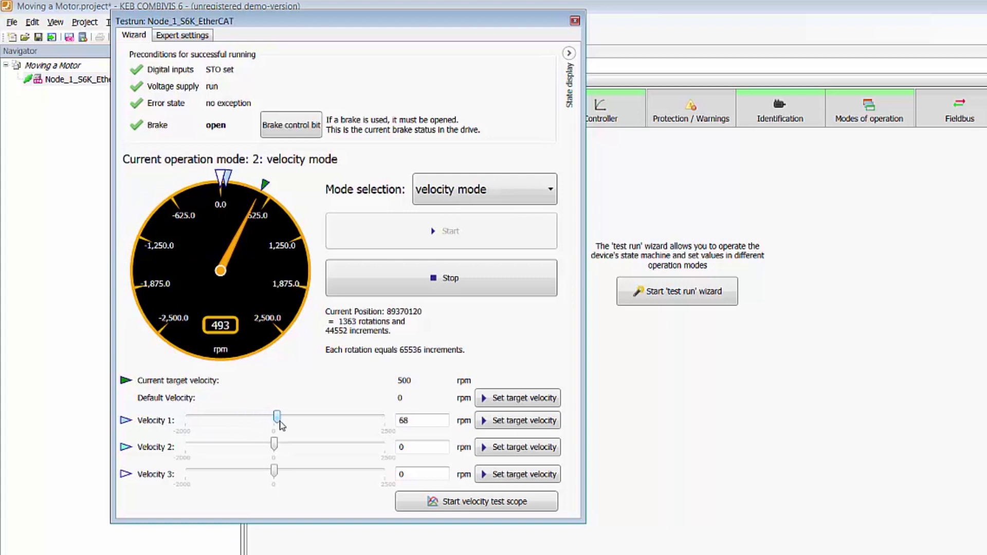
- Send Velocity 1 targets of 2000 rpm, then a reverse -1000 rpm
double_click(398, 420)
text(2,000)
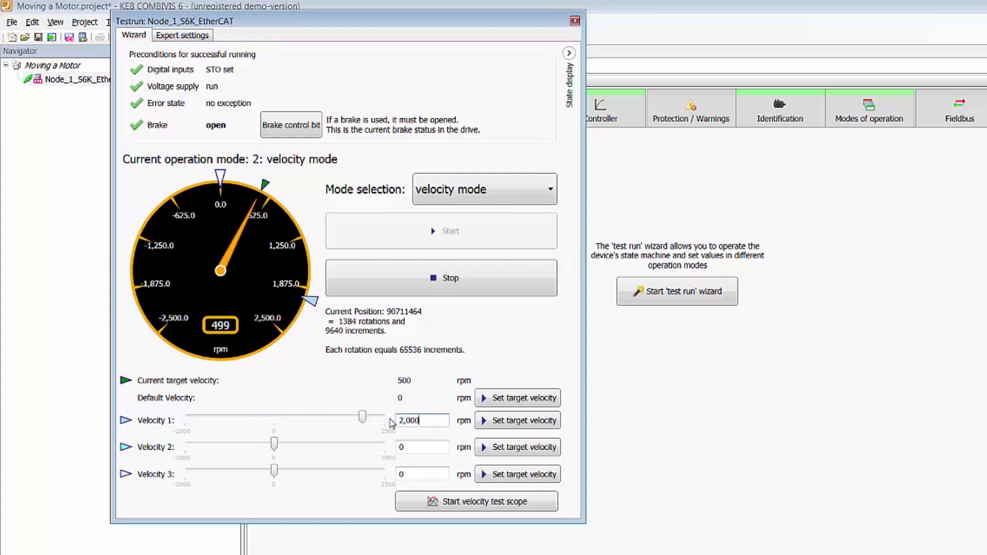
click(486, 420)
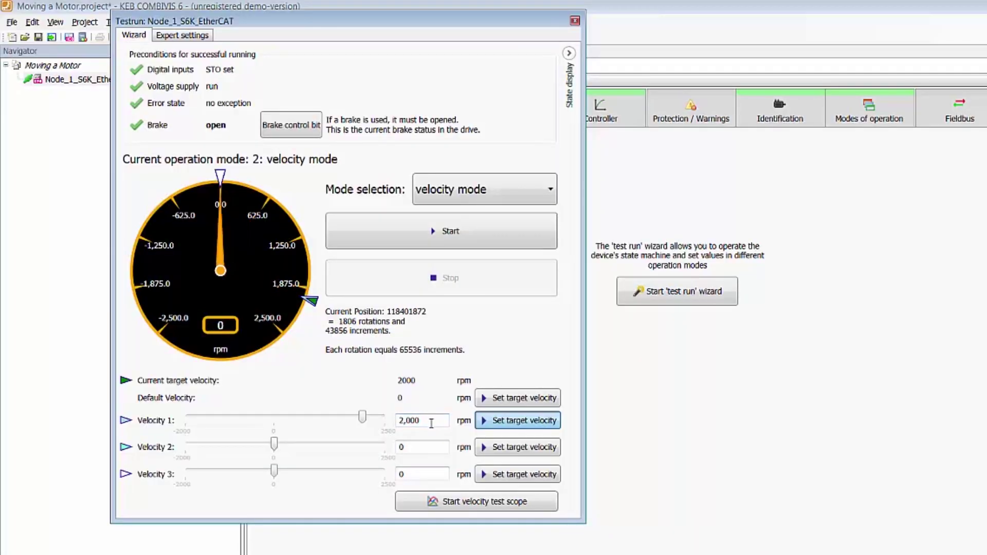
drag(431, 421, 392, 420)
text(-1,000)
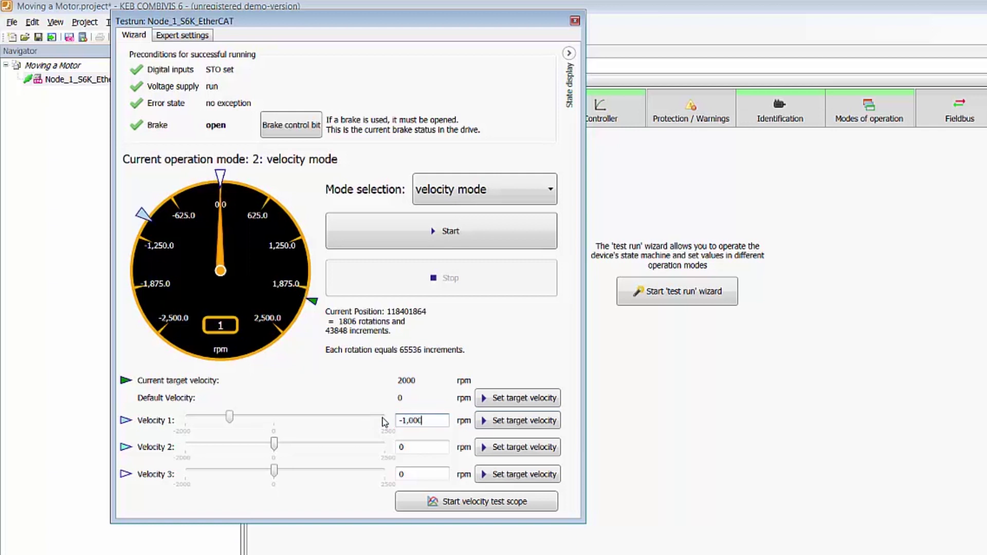
click(492, 430)
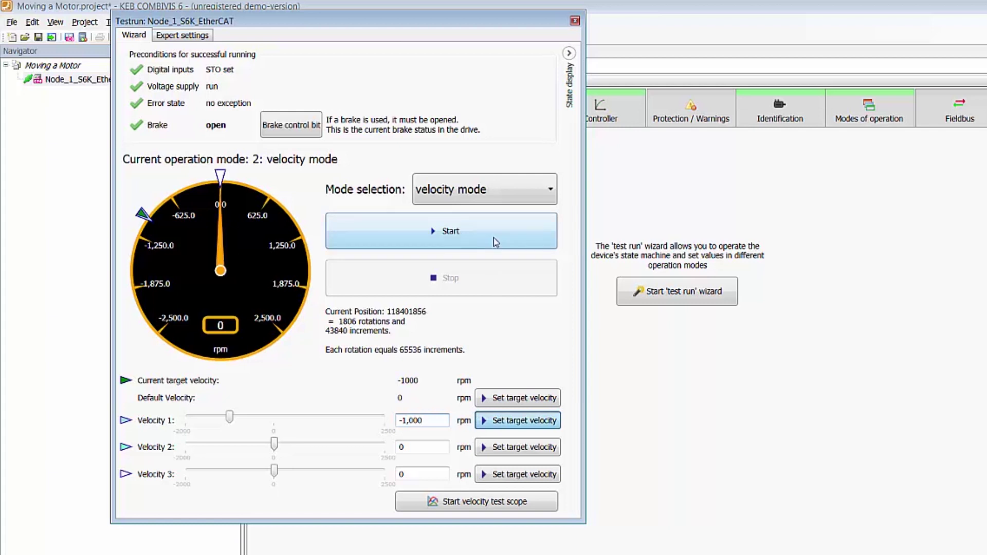